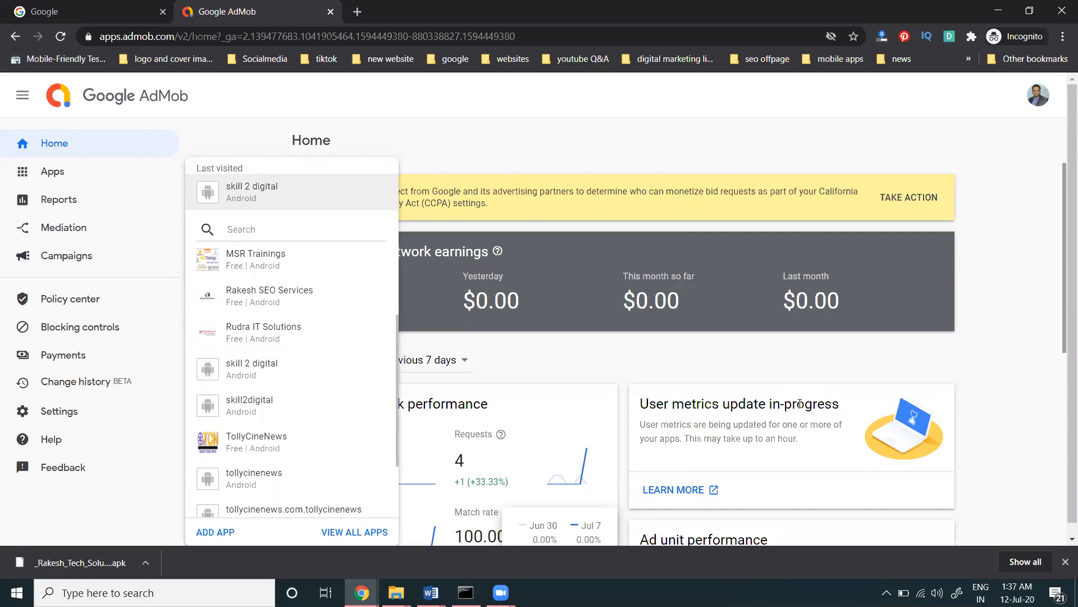
# Open the ad units list of the skill 2 digital Android app in AdMob.
pyautogui.click(302, 193)
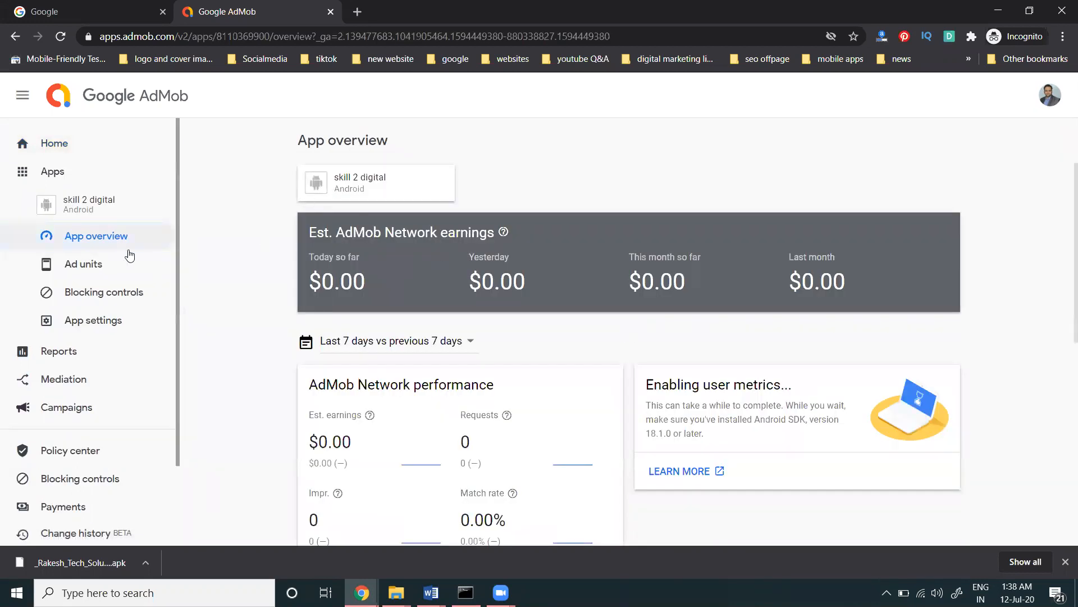
pyautogui.click(109, 265)
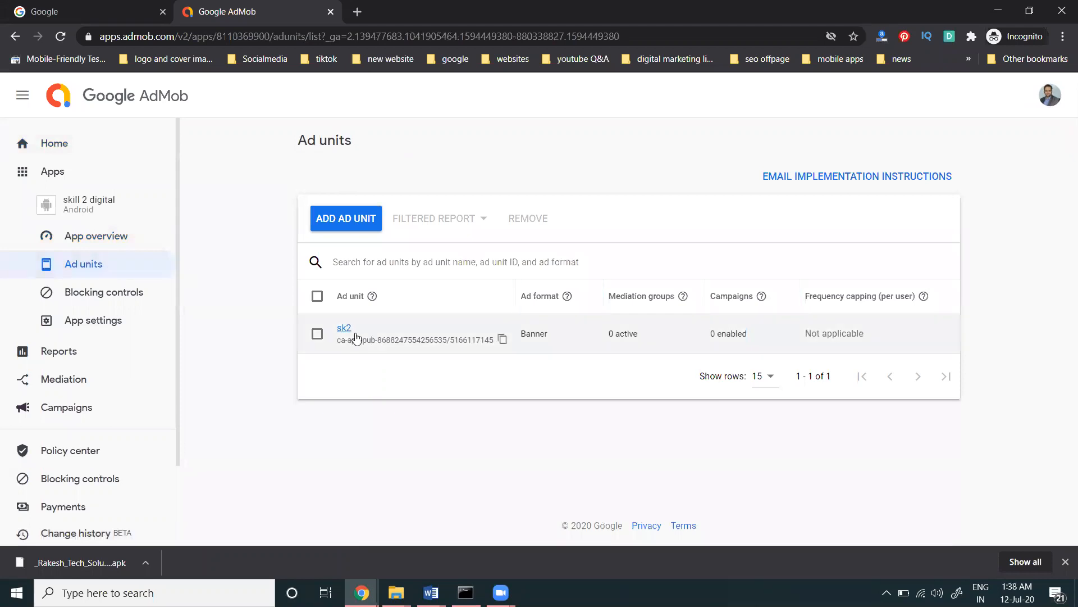
# Switch to Andromo and open the AdMob network settings in the Skill 2 digital project's monetization section.
pyautogui.moveTo(360, 592)
pyautogui.click(284, 522)
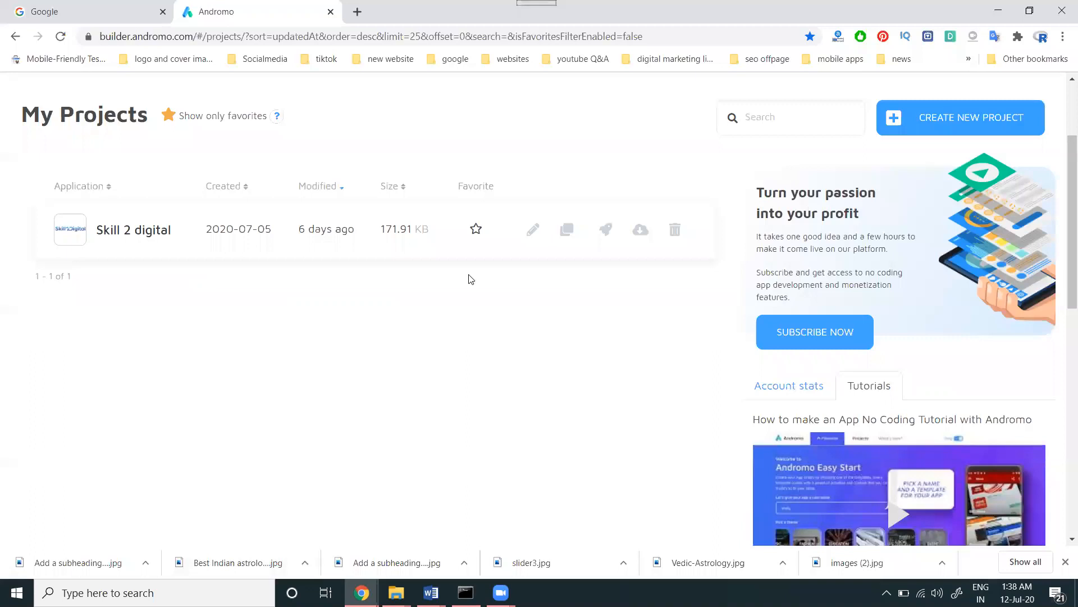
pyautogui.click(532, 230)
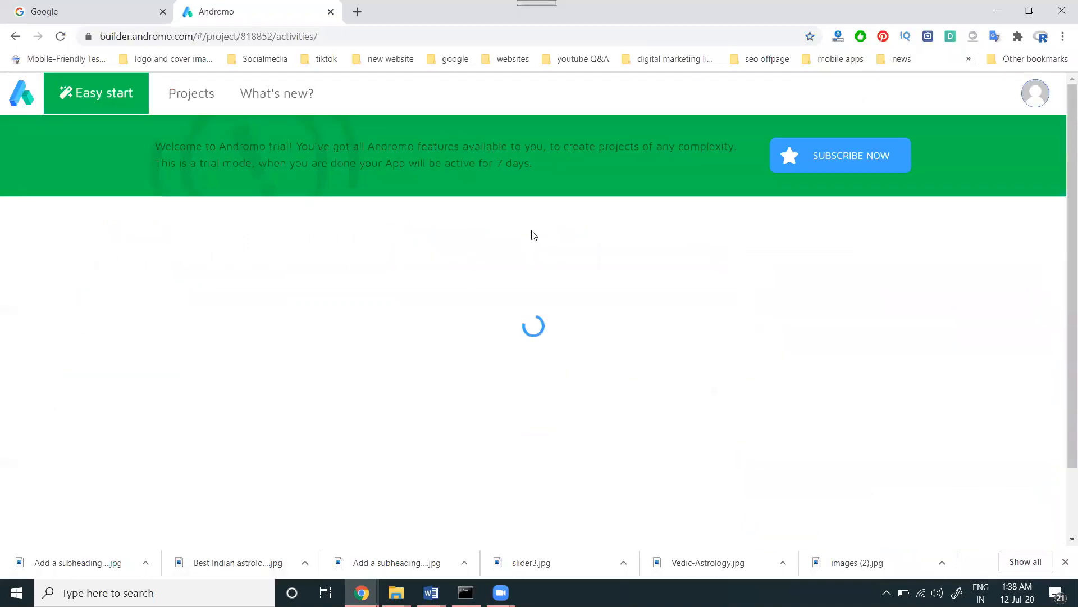
pyautogui.click(607, 283)
pyautogui.scroll(-3, 122, 356)
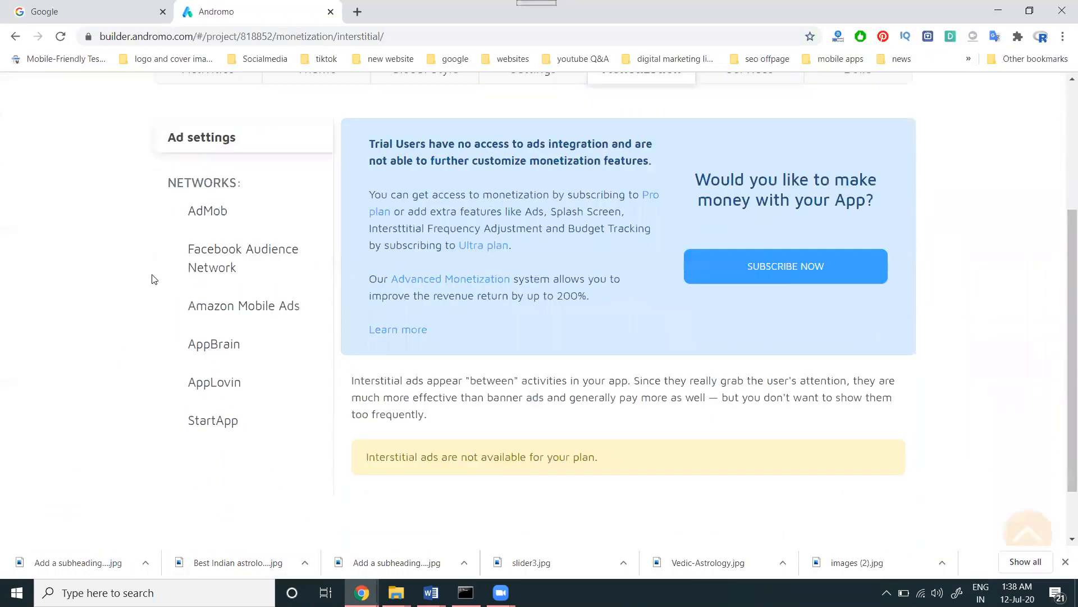
pyautogui.click(195, 214)
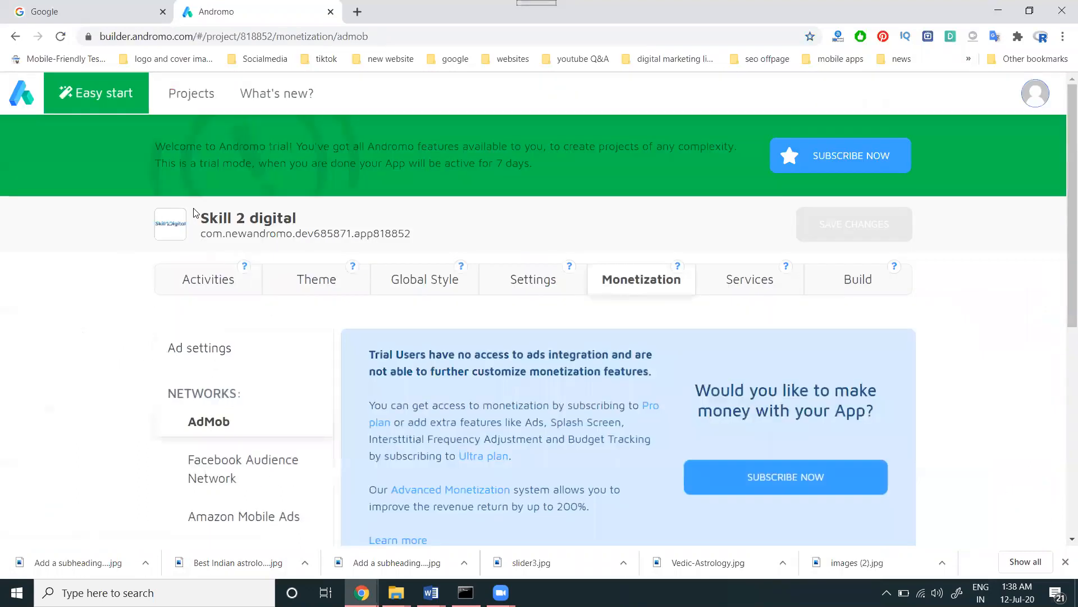
pyautogui.scroll(-5, 340, 291)
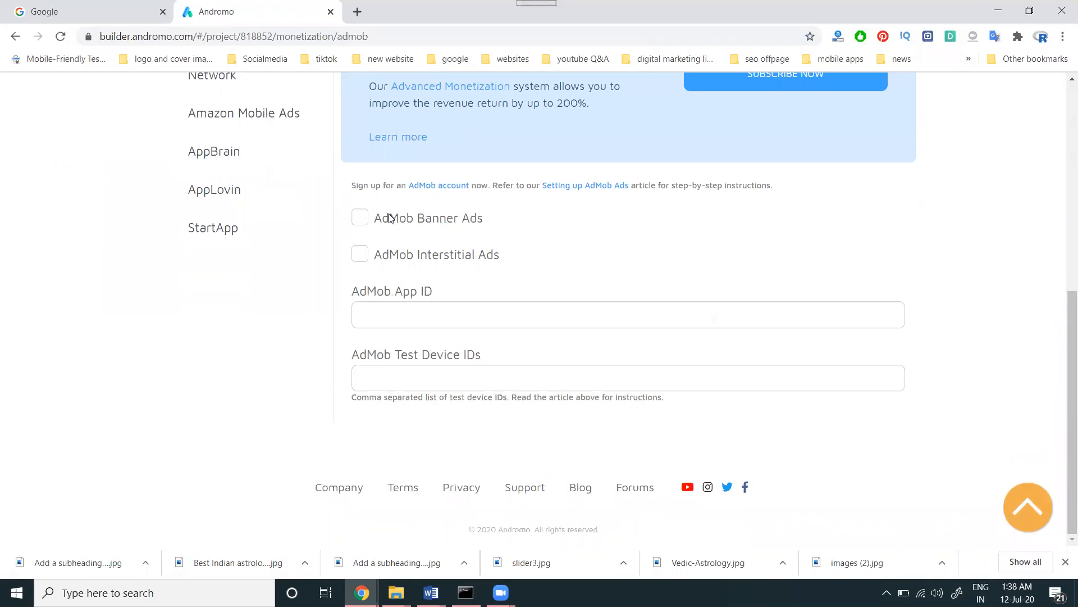
# Try the AdMob banner and interstitial ad options in turn and leave only AdMob Banner Ads enabled.
pyautogui.click(391, 218)
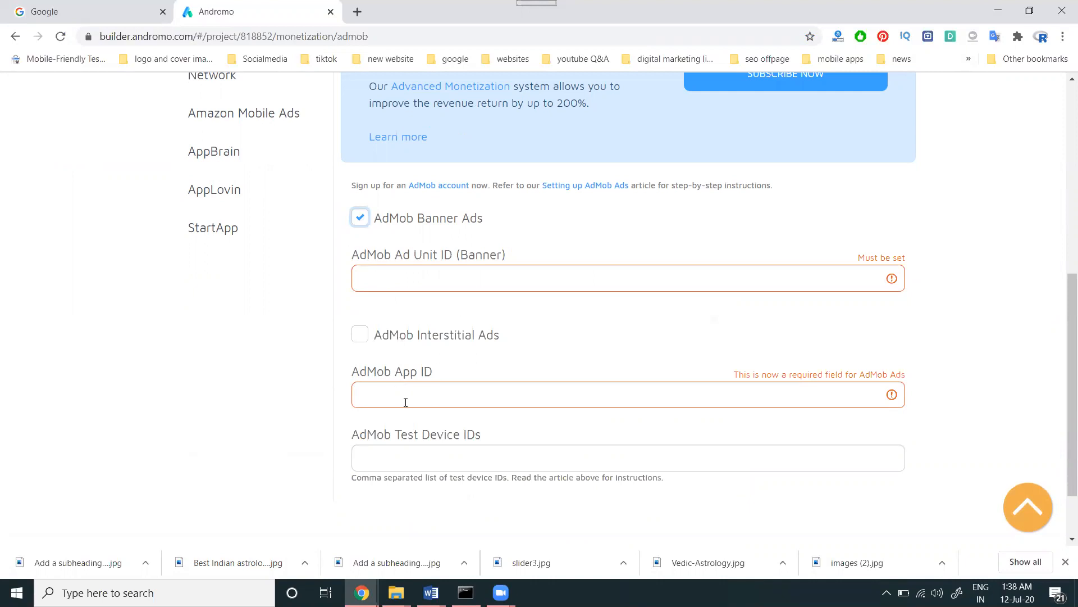
pyautogui.click(360, 218)
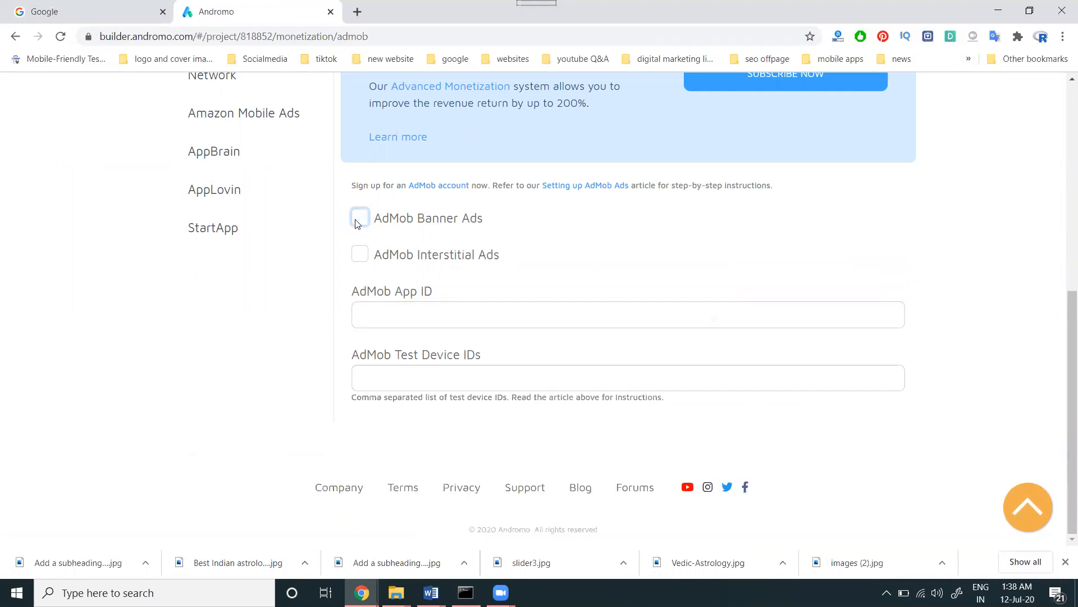
pyautogui.click(361, 256)
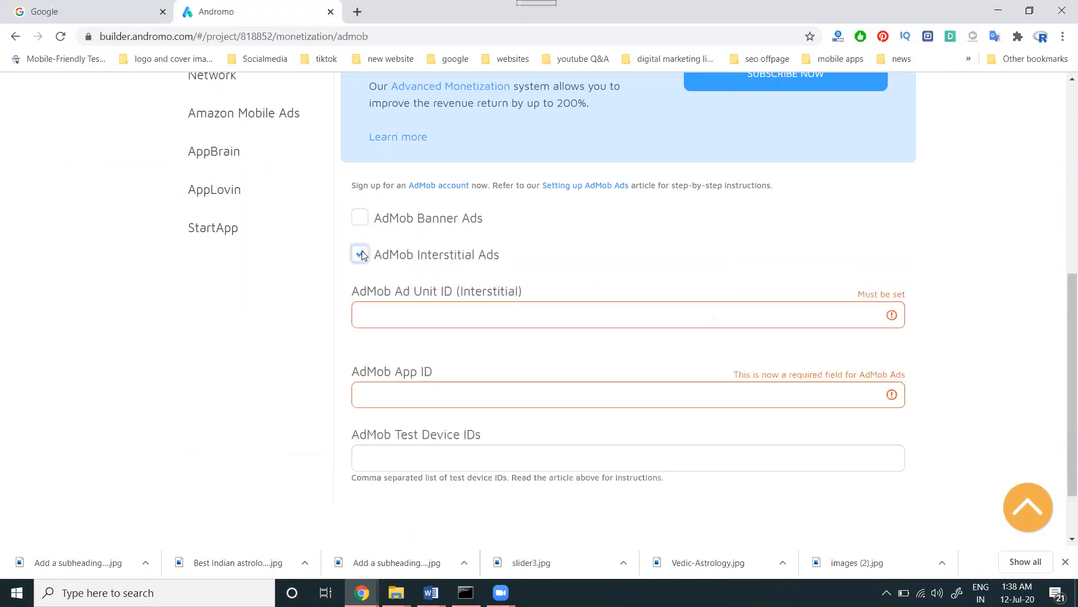
pyautogui.click(361, 255)
pyautogui.click(360, 218)
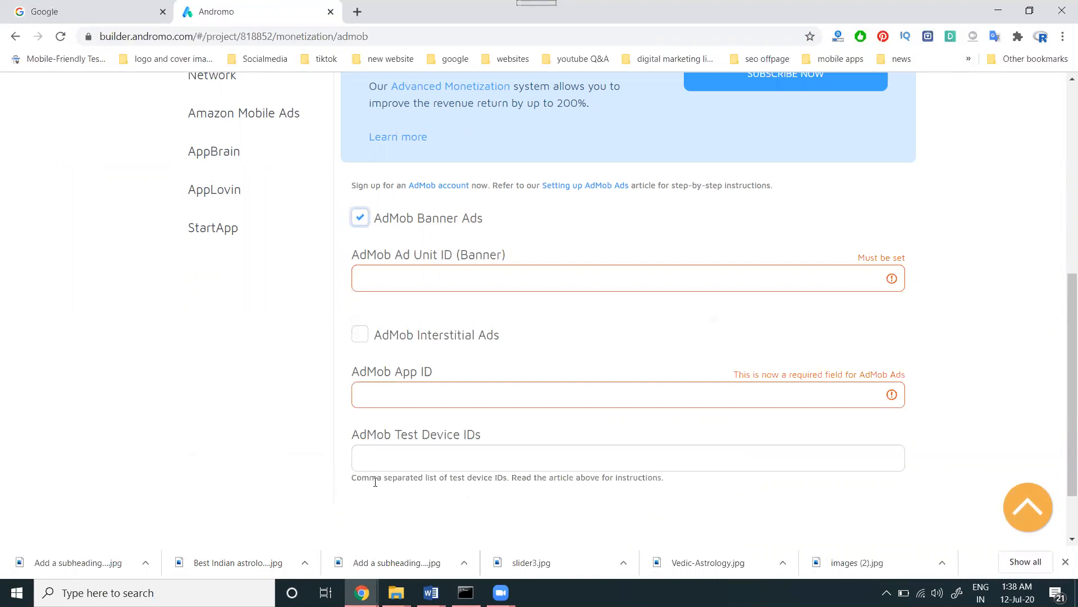
# Switch to AdMob, open the sk2 banner ad unit and expand its advanced settings.
pyautogui.moveTo(362, 593)
pyautogui.click(393, 562)
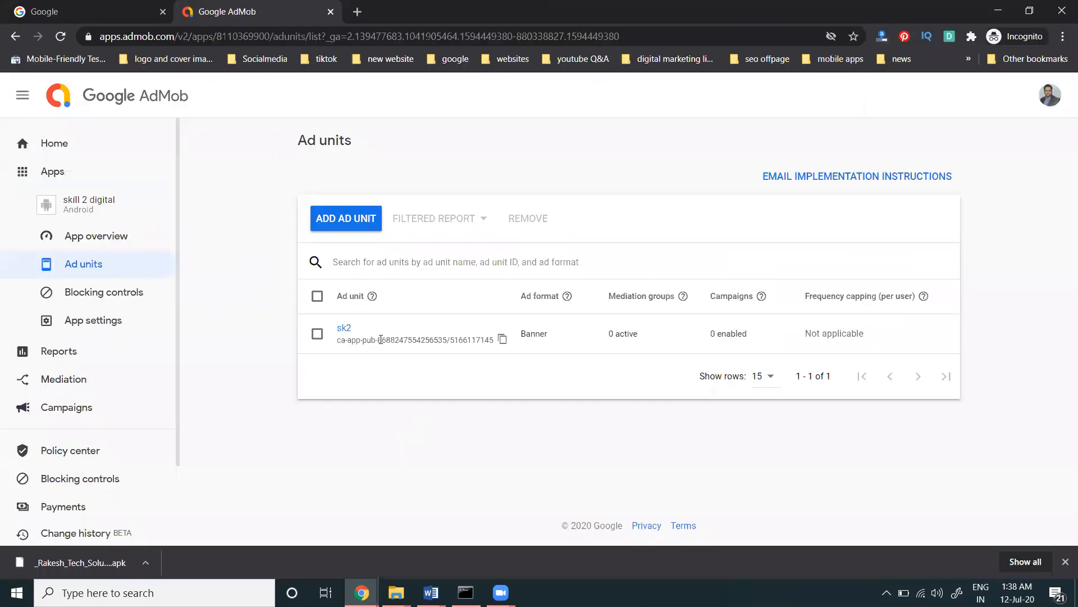
pyautogui.click(344, 328)
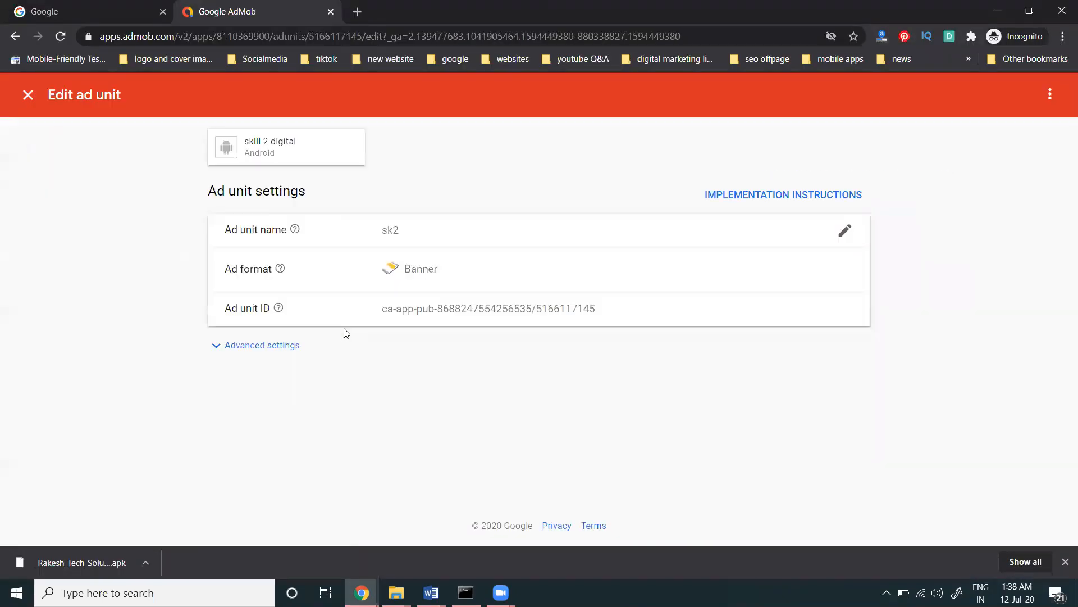
pyautogui.click(277, 346)
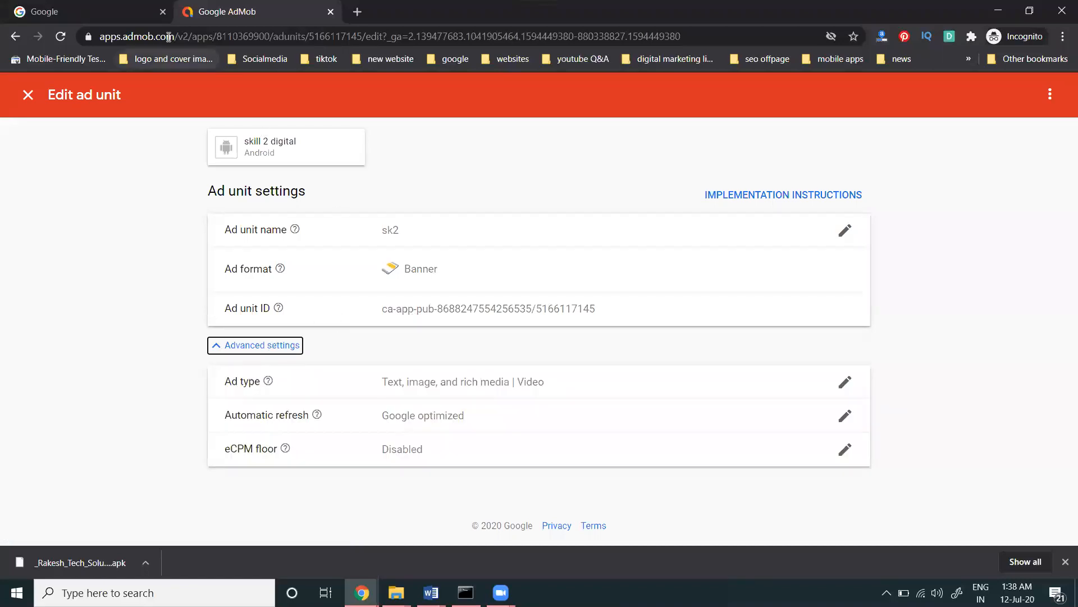
# Open Gmail from the Google home page in a new tab and return to the AdMob ad unit.
pyautogui.click(132, 13)
pyautogui.middleClick(941, 94)
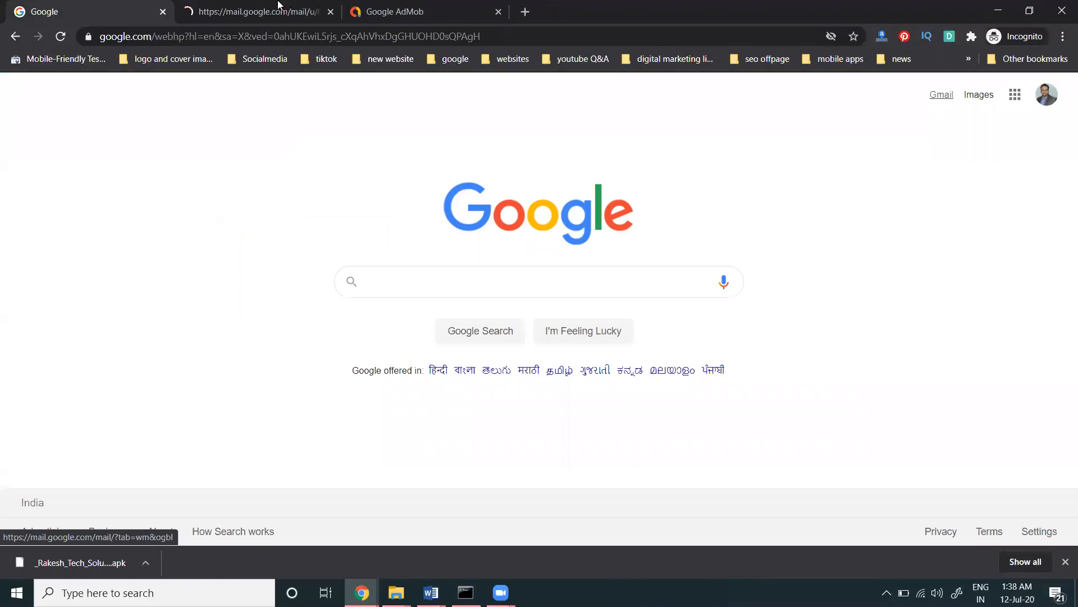
pyautogui.click(278, 4)
pyautogui.click(388, 8)
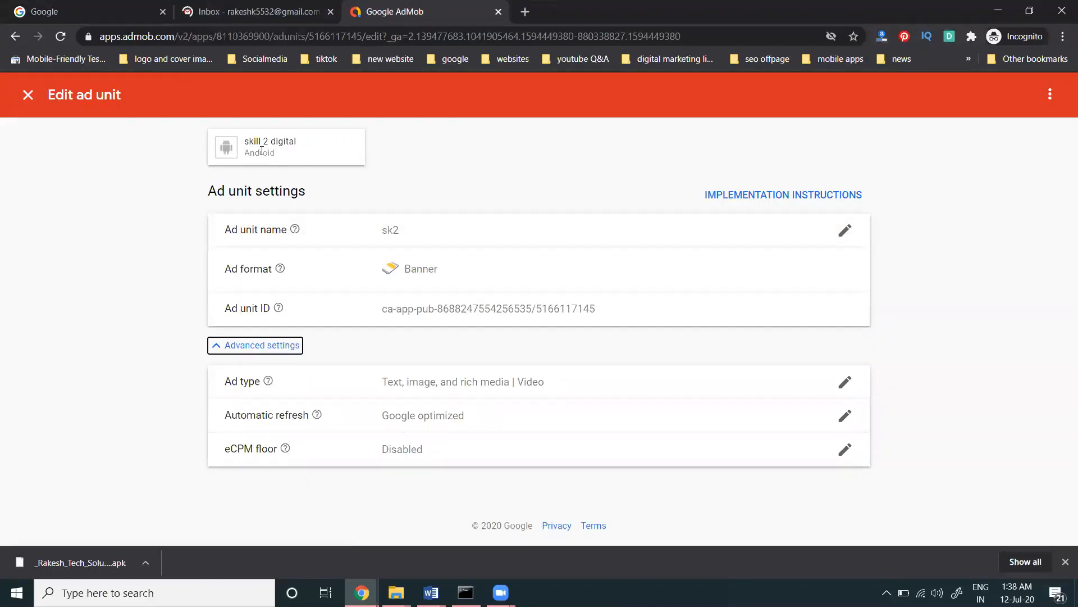
# Copy the app ID from the sk2 ad unit's implementation instructions and paste it as the AdMob App ID in Andromo.
pyautogui.click(761, 195)
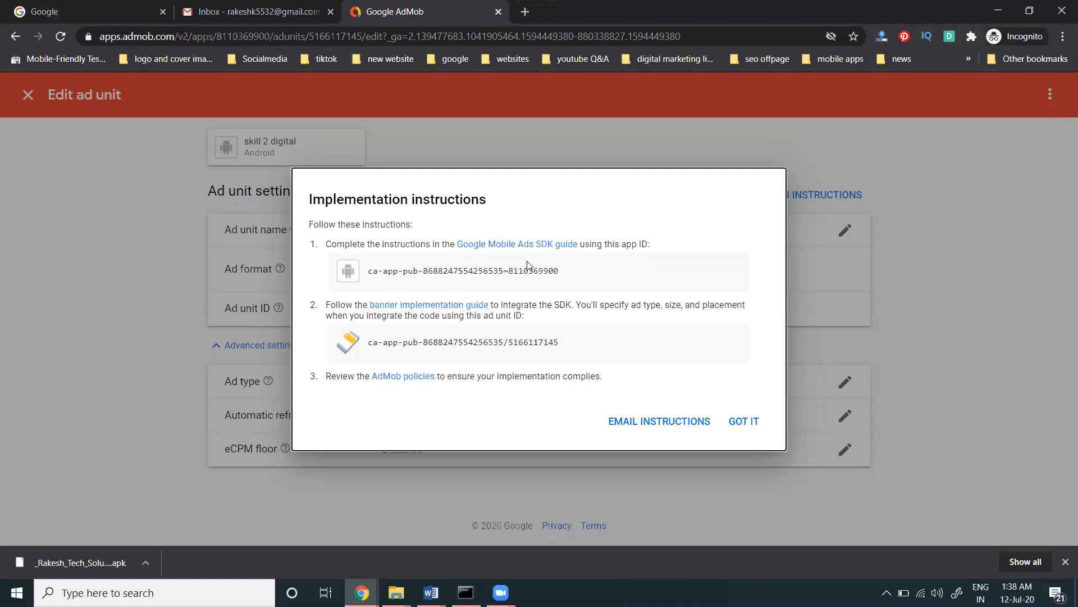
pyautogui.tripleClick(557, 270)
pyautogui.moveTo(557, 270); pyautogui.dragTo(370, 265)
pyautogui.hotkey('ctrl', 'c')
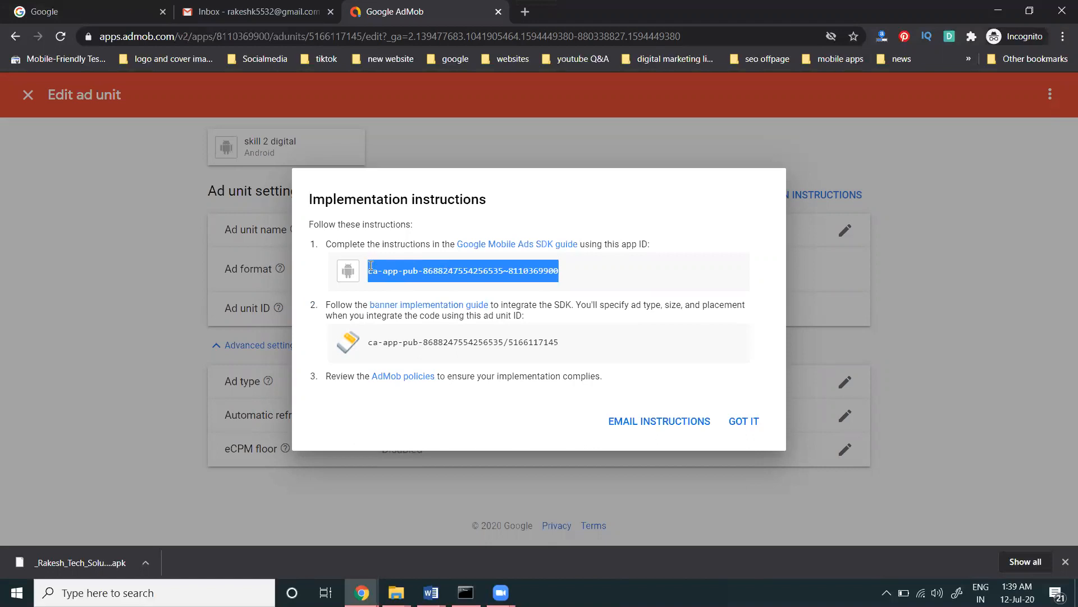
pyautogui.moveTo(362, 591)
pyautogui.click(279, 534)
pyautogui.click(418, 281)
pyautogui.click(436, 393)
pyautogui.hotkey('ctrl', 'v')
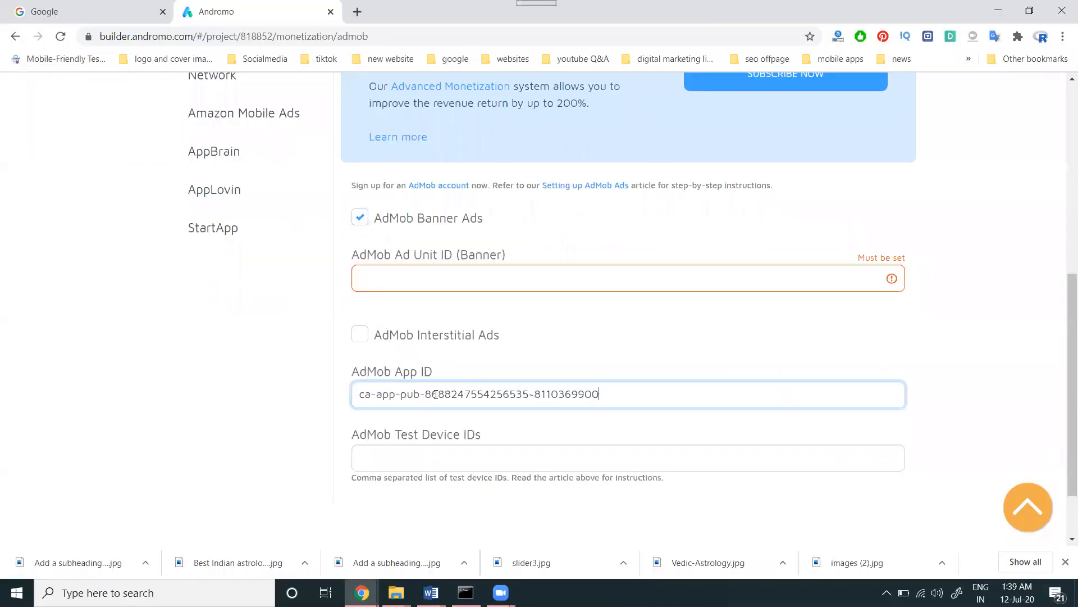
# Copy the banner's ad unit ID from AdMob's implementation instructions and paste it as the AdMob Ad Unit ID (Banner) in Andromo.
pyautogui.hotkey('alt', 'Tab')
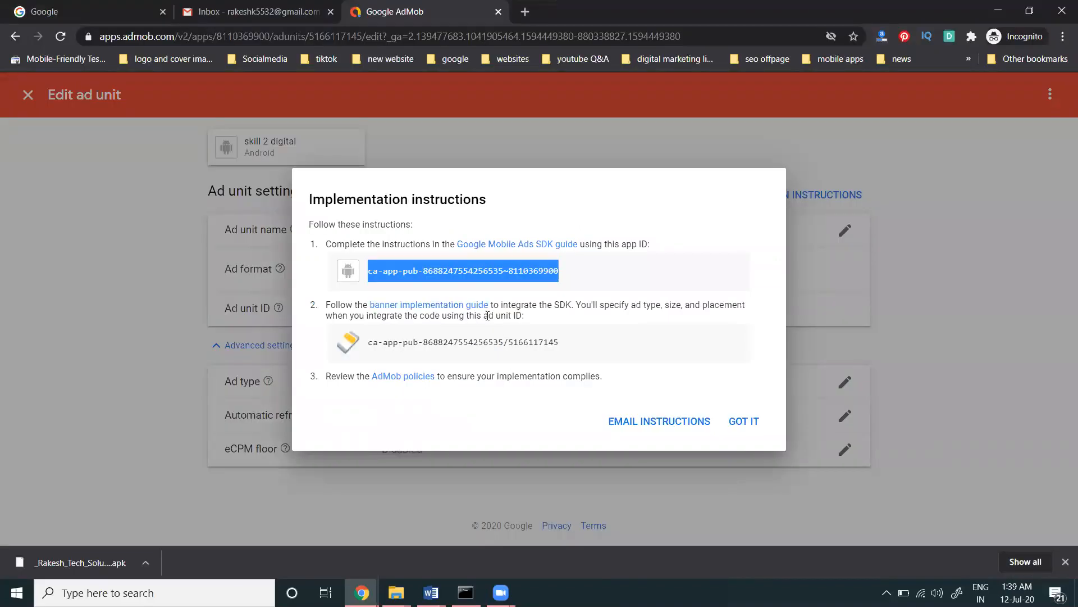
pyautogui.moveTo(484, 315); pyautogui.dragTo(370, 346)
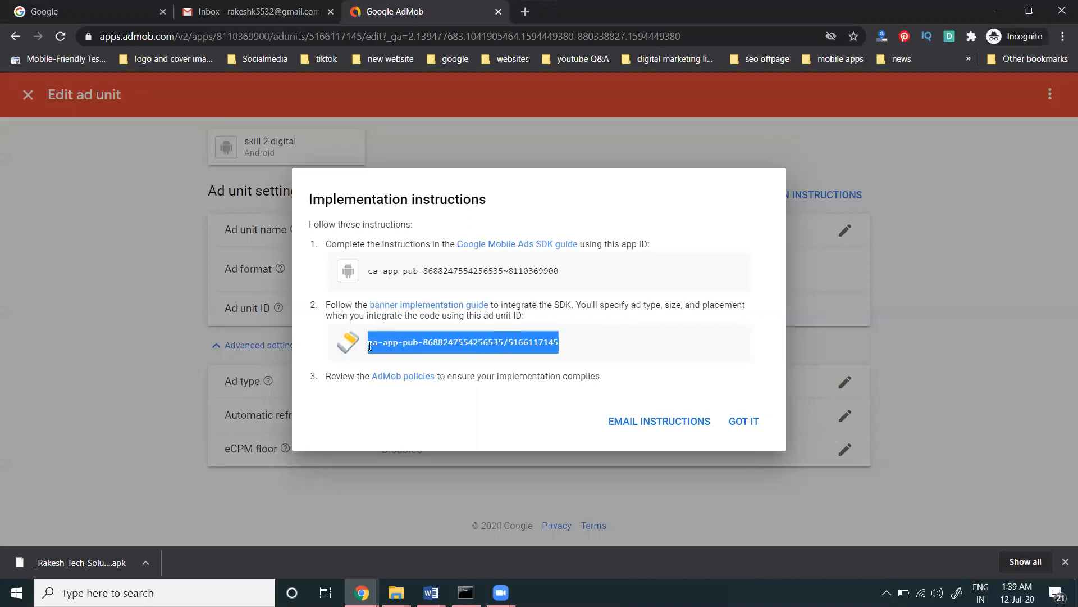
pyautogui.hotkey('ctrl', 'c')
pyautogui.hotkey('alt', 'Tab')
pyautogui.click(433, 275)
pyautogui.hotkey('ctrl', 'v')
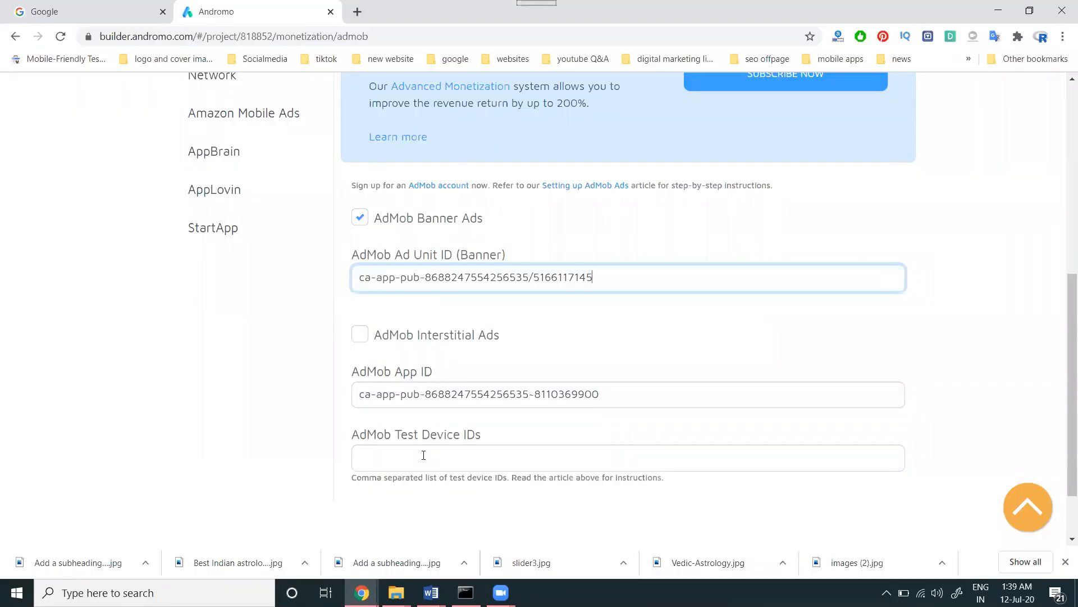
# Set the AdMob Test Device IDs to s2d in the Andromo project.
pyautogui.click(422, 457)
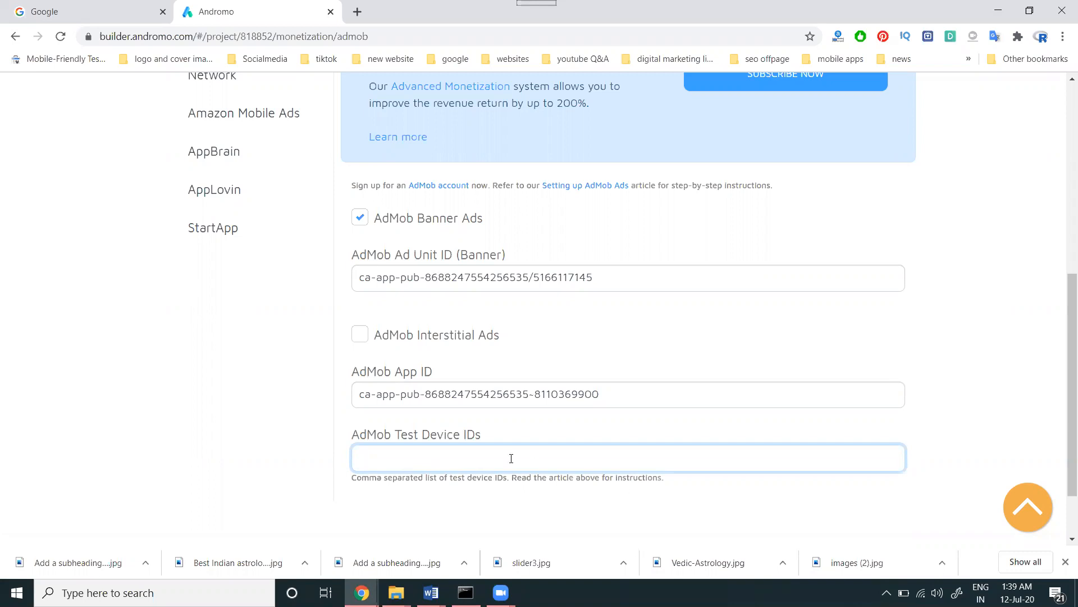
pyautogui.hotkey('alt', 'Tab')
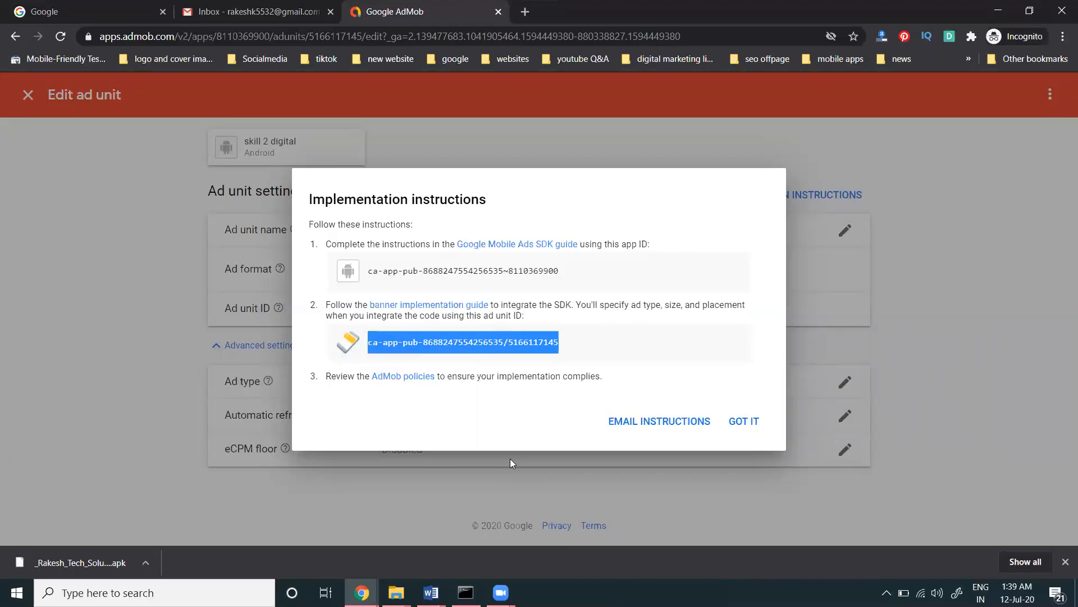
pyautogui.hotkey('alt', 'Tab')
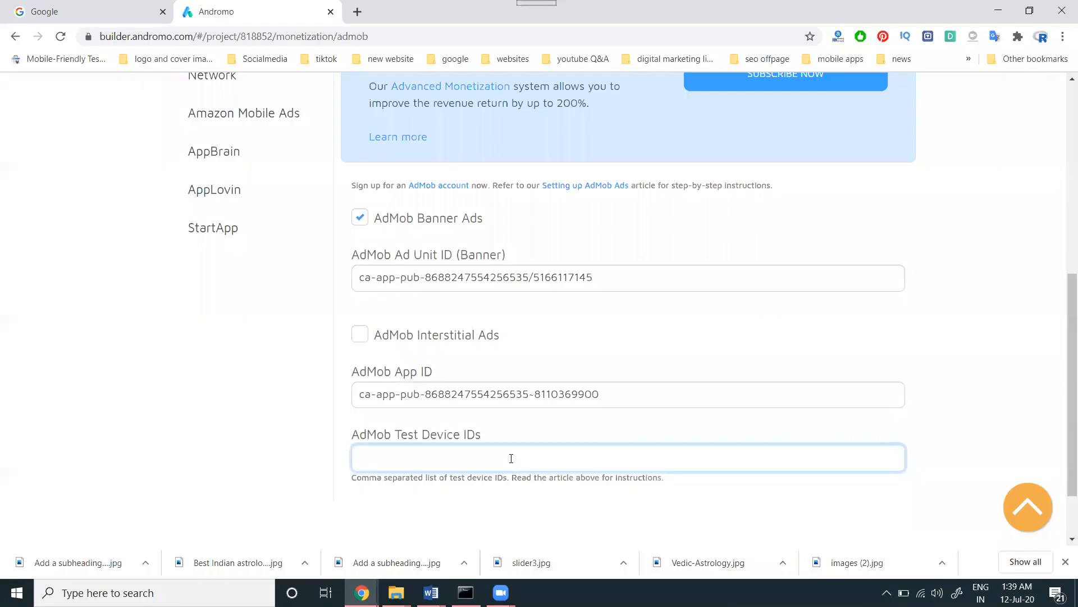
pyautogui.write('s2d')
# Check the completed AdMob form and save the Skill 2 digital project's monetization changes.
pyautogui.scroll(-2, 448, 459)
pyautogui.scroll(5, 623, 421)
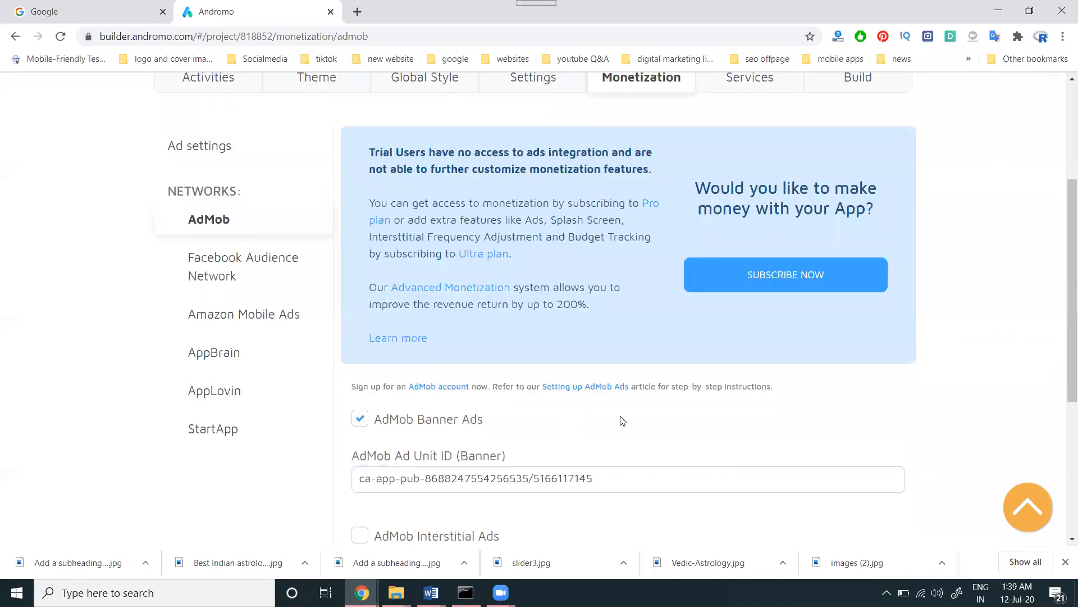
pyautogui.scroll(-5, 623, 420)
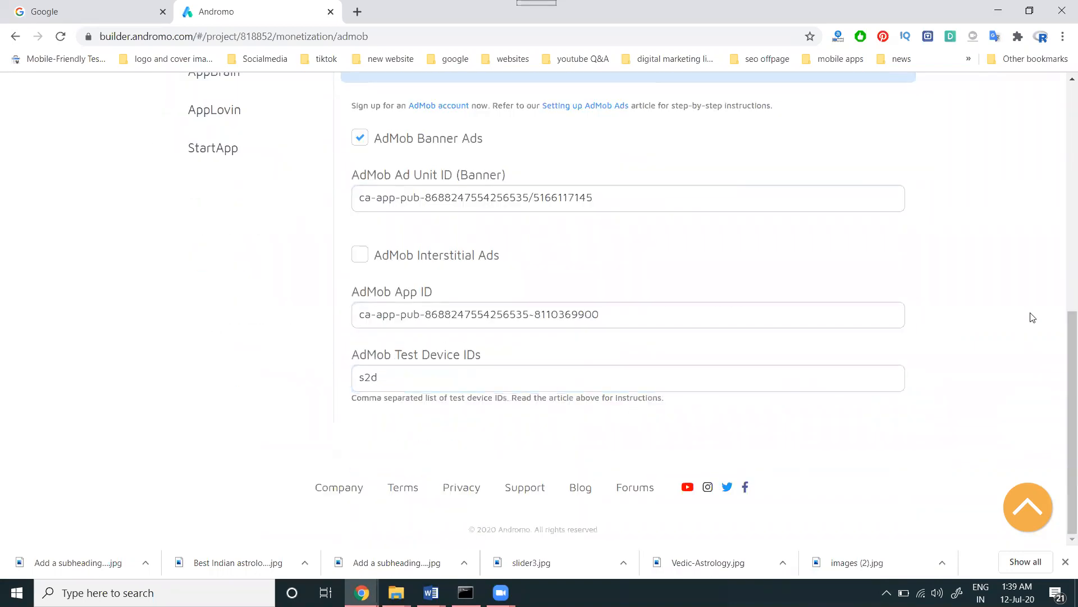
pyautogui.scroll(5, 992, 375)
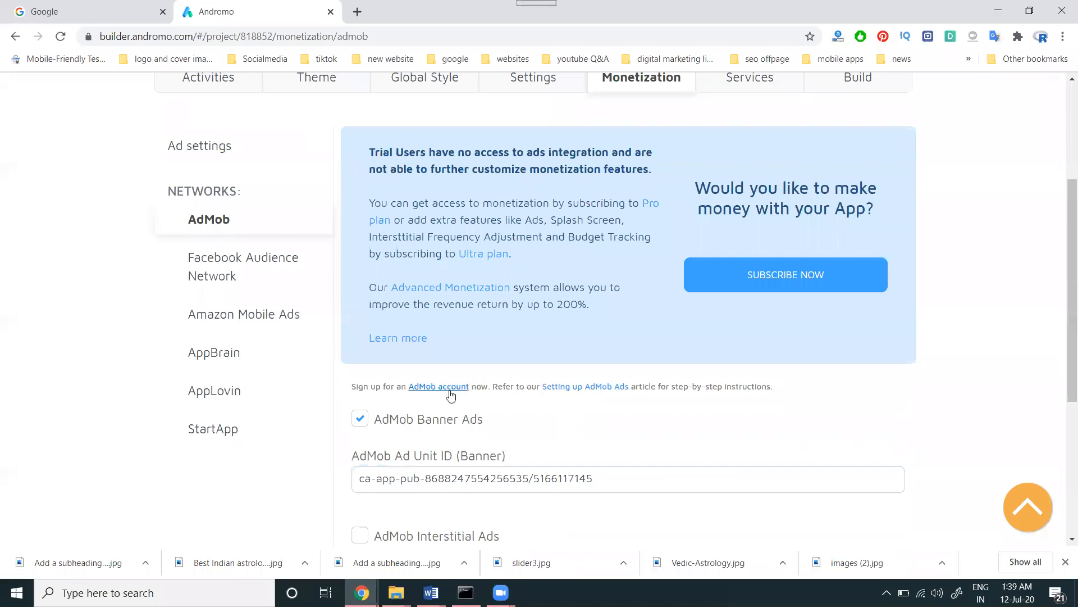
pyautogui.scroll(4, 544, 409)
pyautogui.click(851, 224)
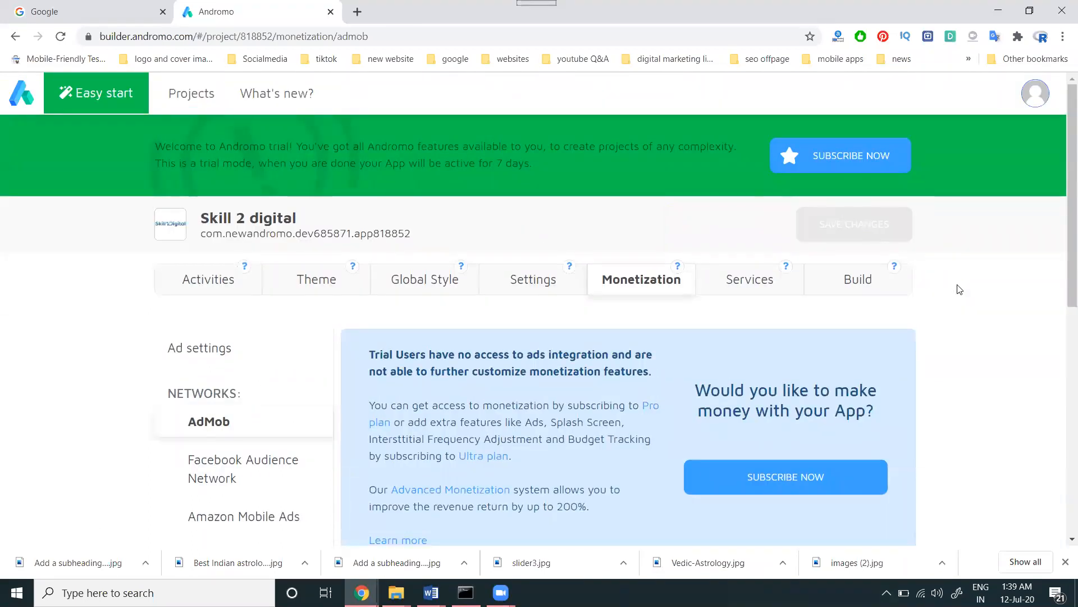
pyautogui.scroll(-8, 952, 297)
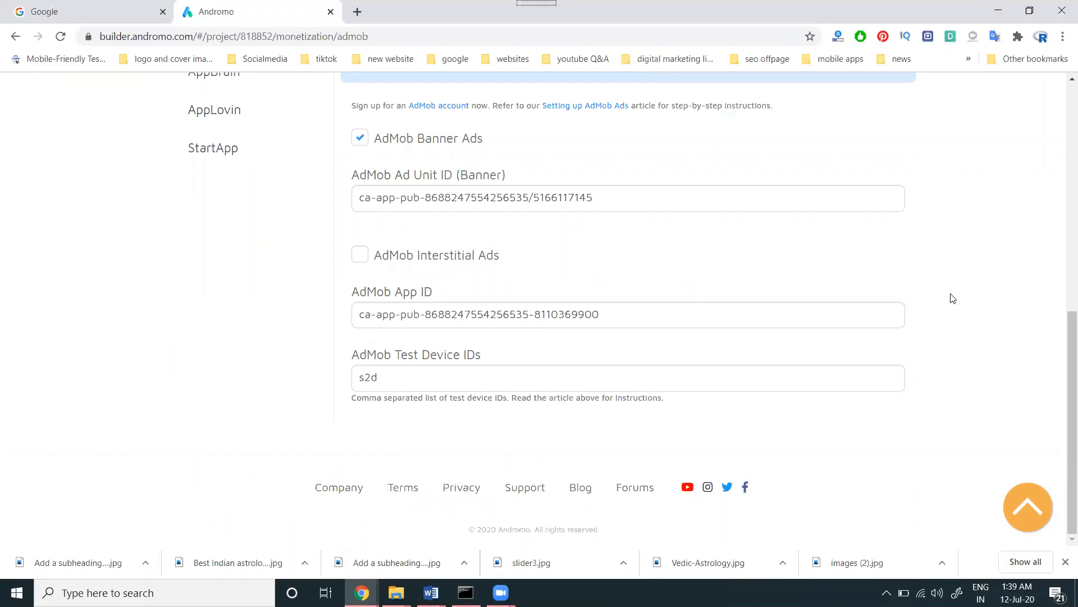
pyautogui.scroll(4, 954, 298)
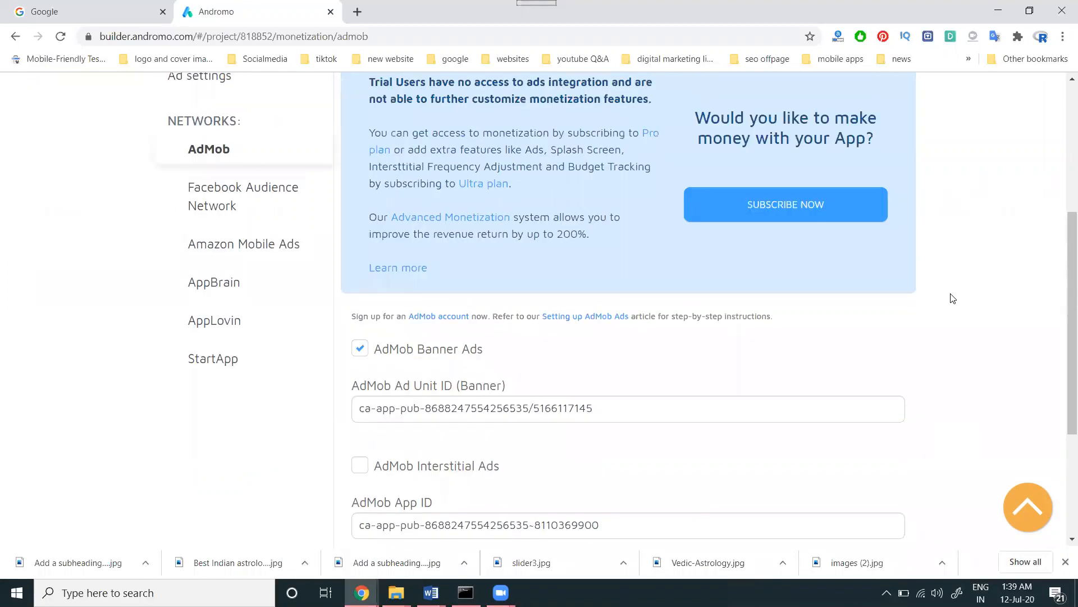
pyautogui.scroll(4, 952, 297)
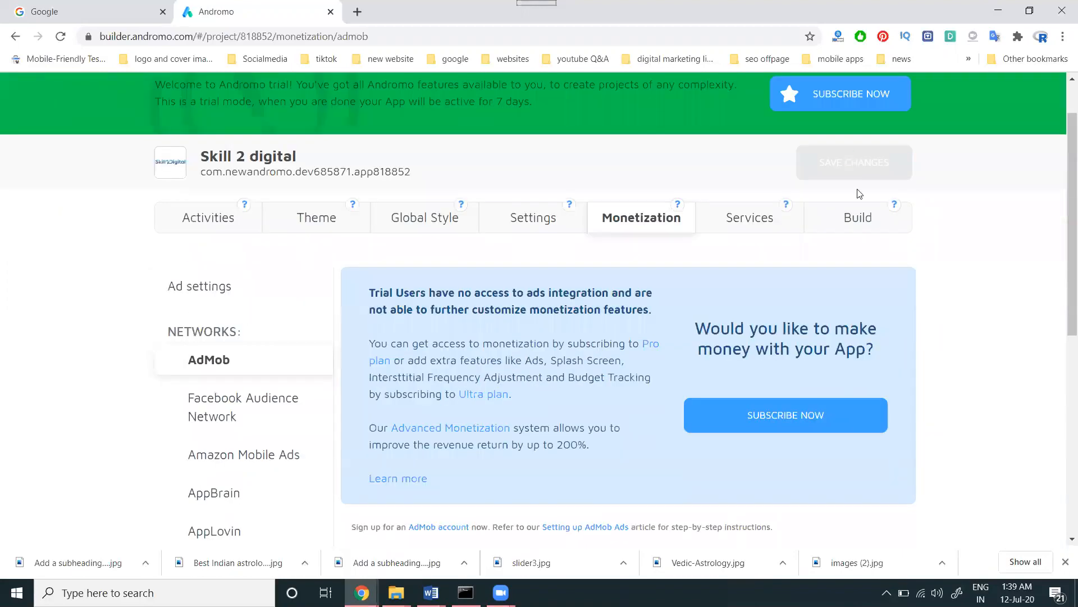
pyautogui.scroll(-4, 887, 279)
pyautogui.scroll(-4, 887, 280)
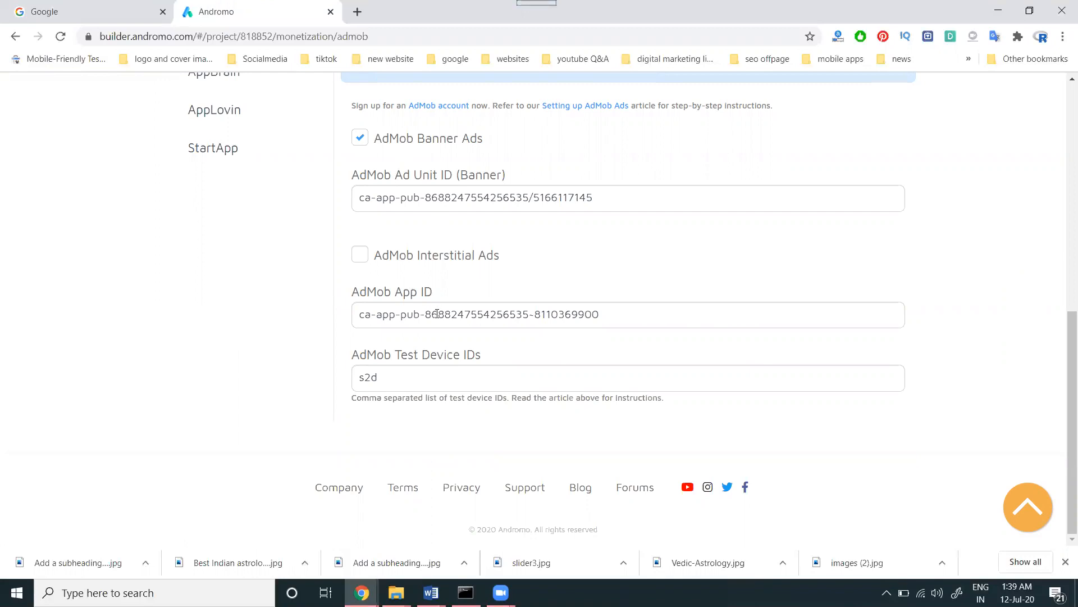
# Switch back to AdMob and close the implementation instructions of the sk2 ad unit.
pyautogui.hotkey('alt', 'Tab')
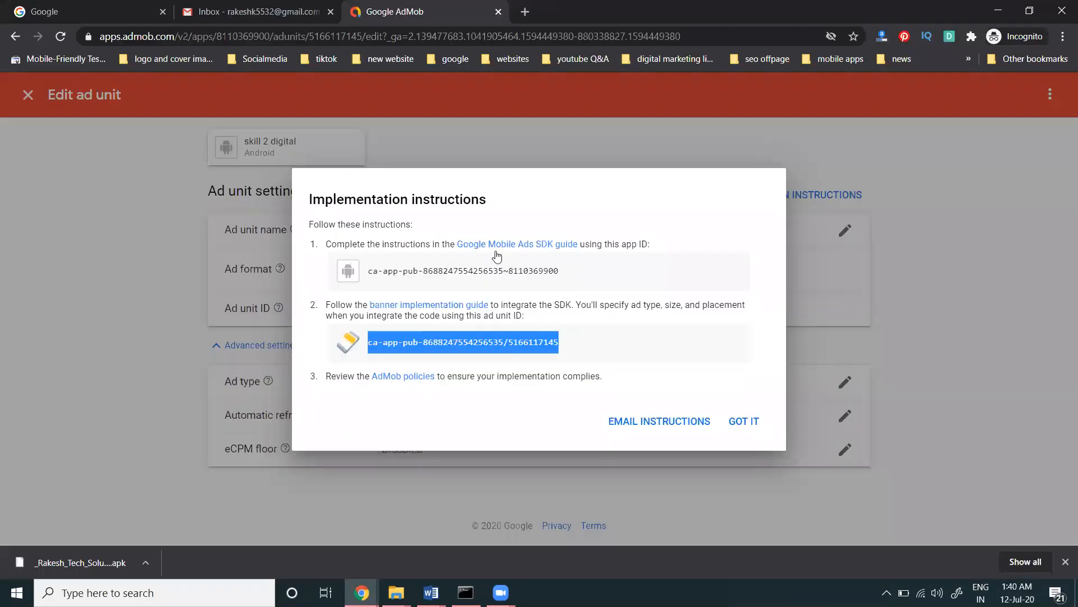
pyautogui.click(743, 431)
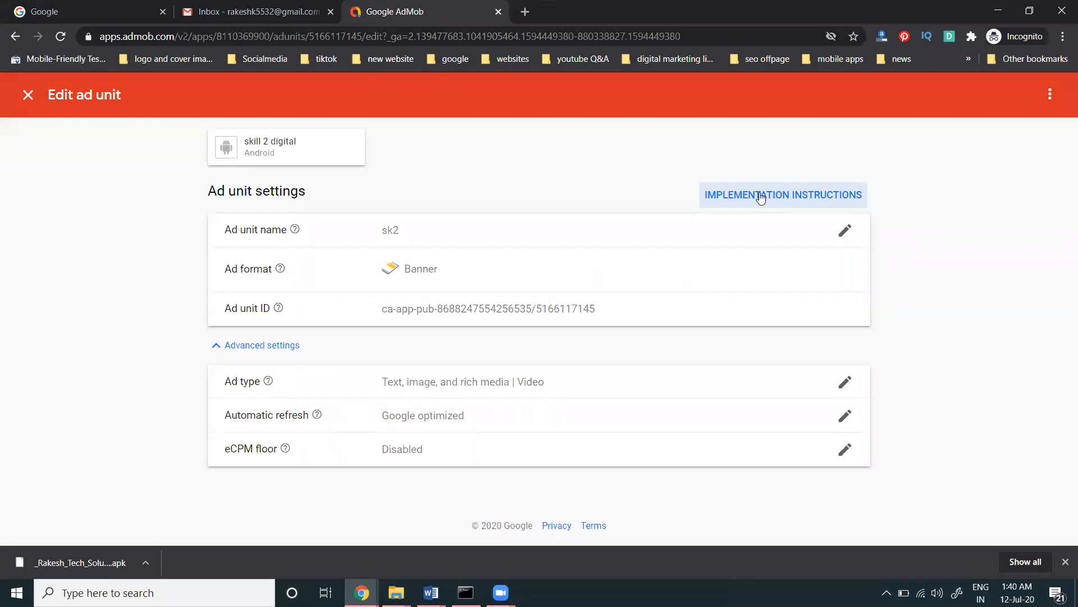
# Switch to the Andromo project and toggle AdMob Banner Ads off and back on to check its ad unit ID field.
pyautogui.moveTo(361, 593)
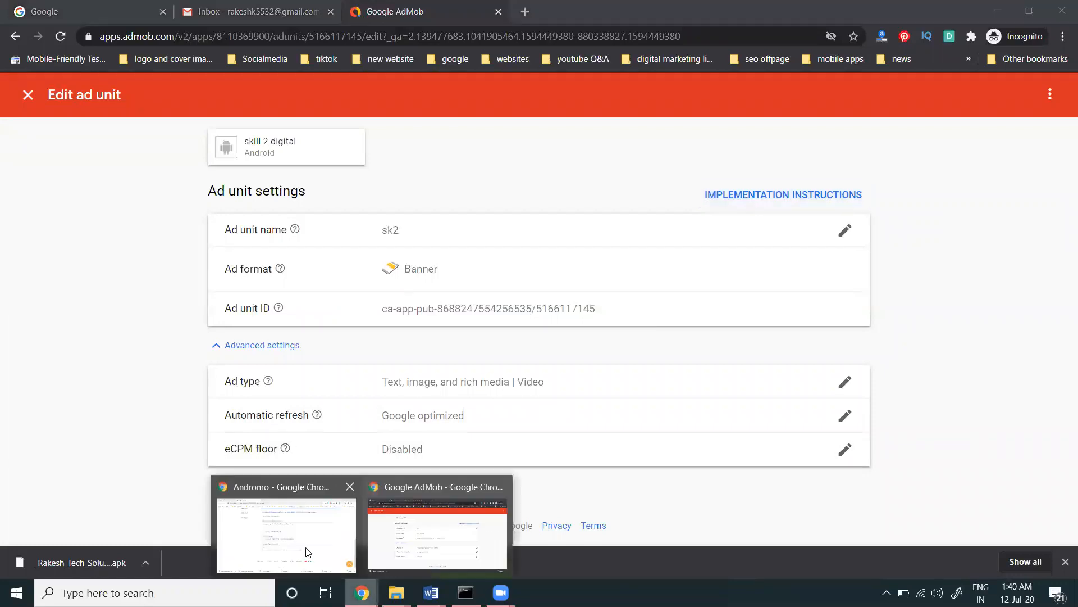
pyautogui.click(306, 553)
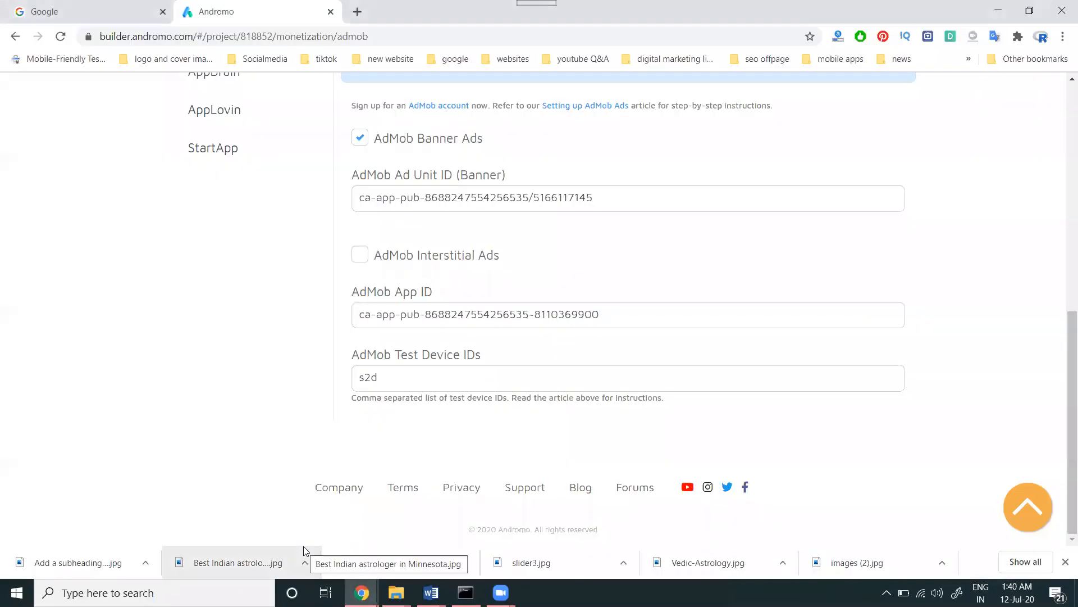
pyautogui.scroll(1, 430, 447)
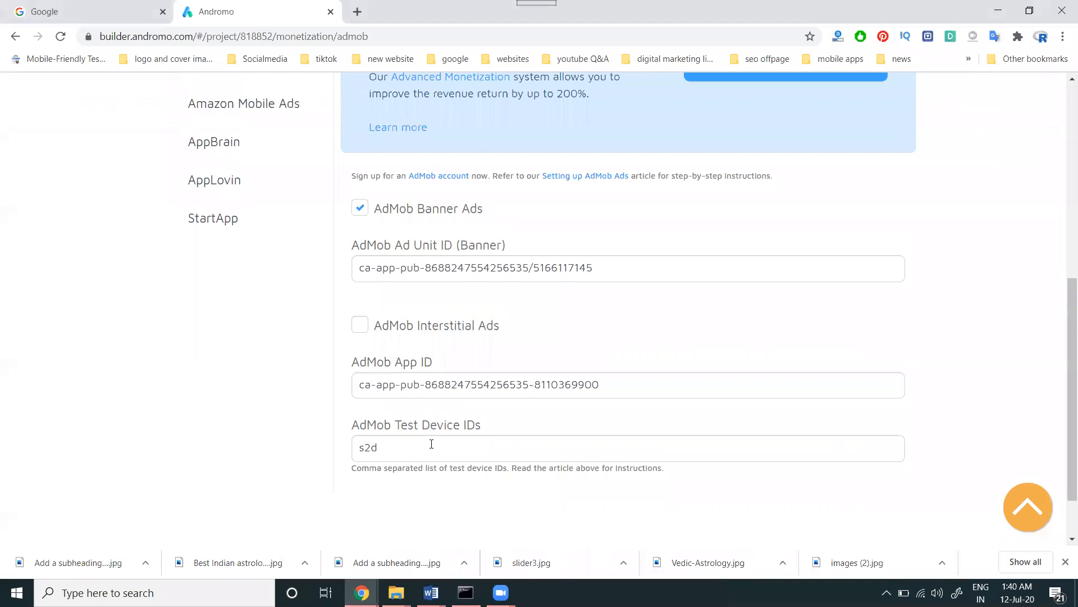
pyautogui.click(360, 209)
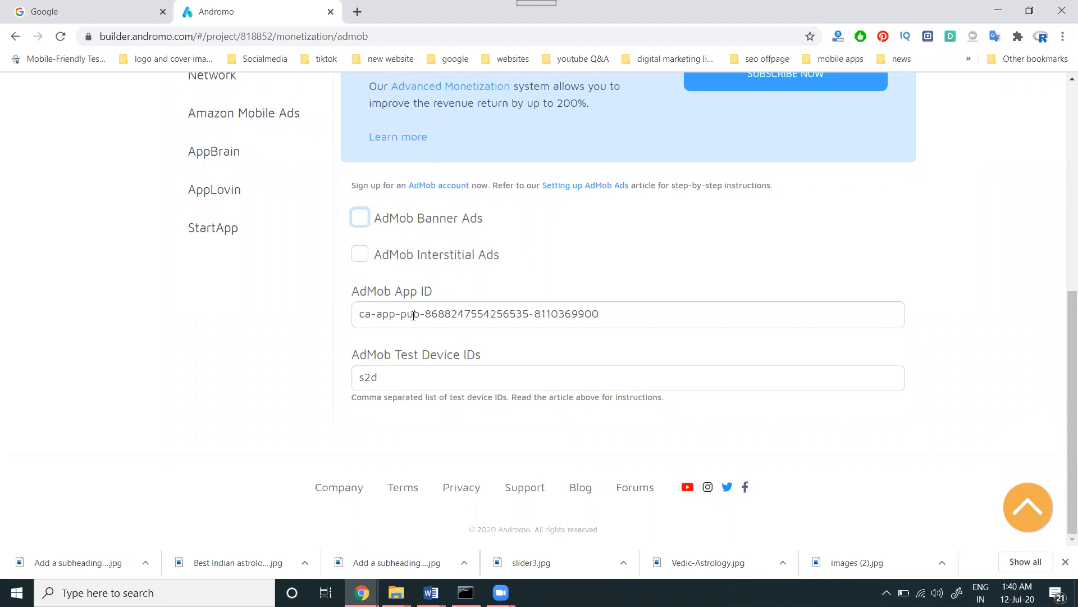
pyautogui.click(361, 222)
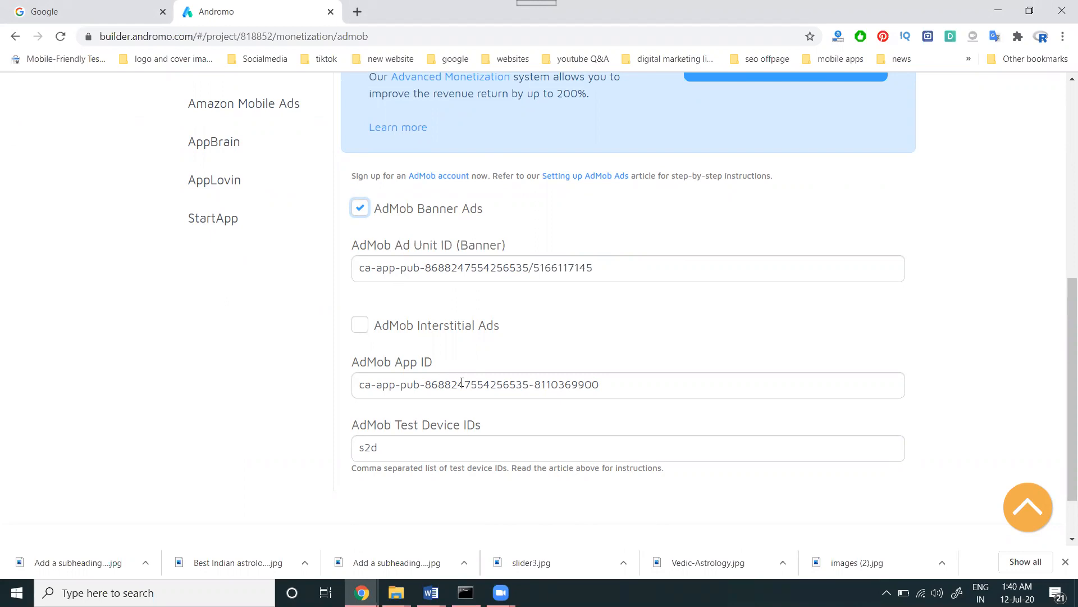
# Review the Skill 2 digital app's build options and download section, and return to the project's monetization ad settings.
pyautogui.scroll(4, 461, 382)
pyautogui.scroll(1, 460, 381)
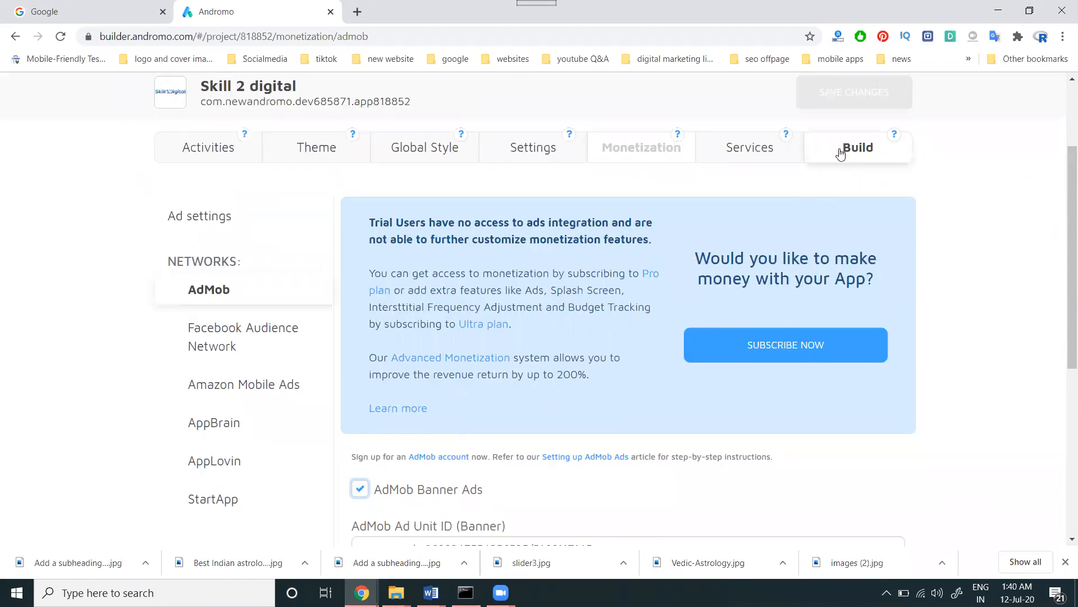
pyautogui.click(841, 153)
pyautogui.scroll(-4, 539, 324)
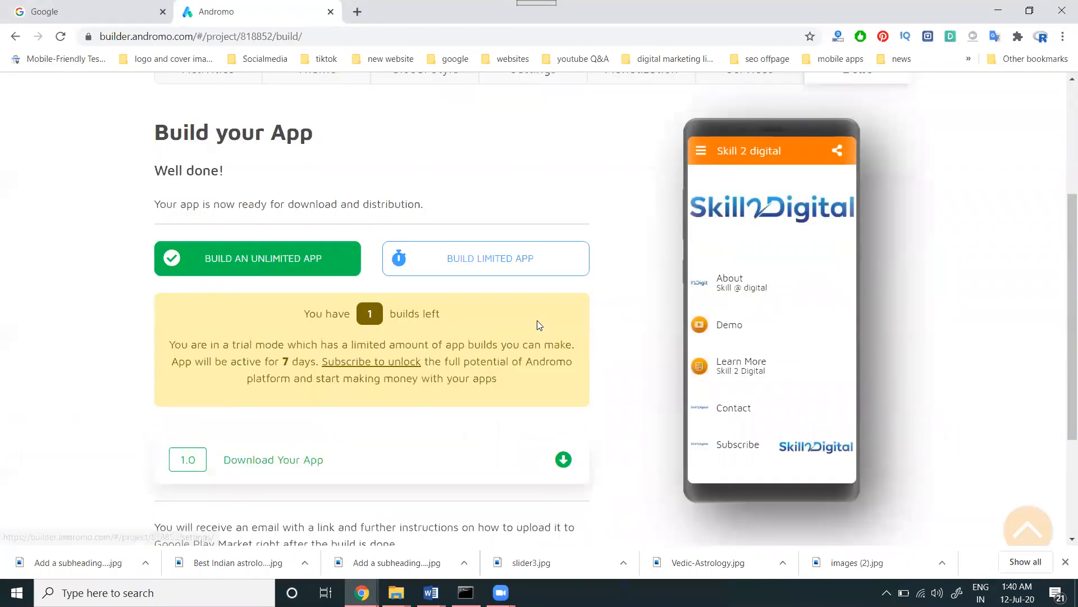
pyautogui.scroll(-3, 419, 342)
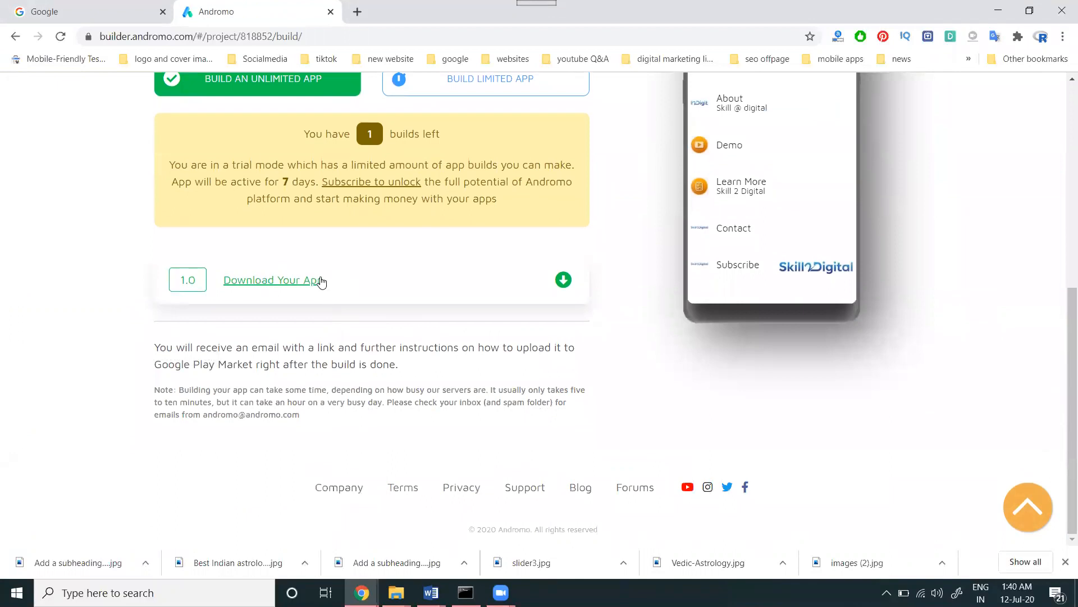
pyautogui.scroll(6, 435, 320)
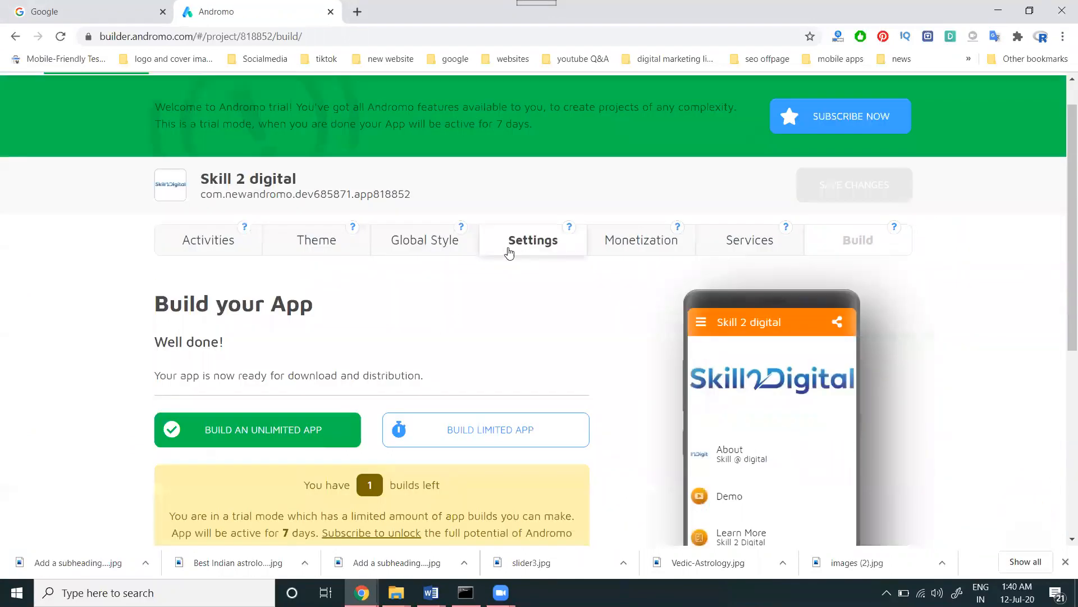
pyautogui.click(601, 249)
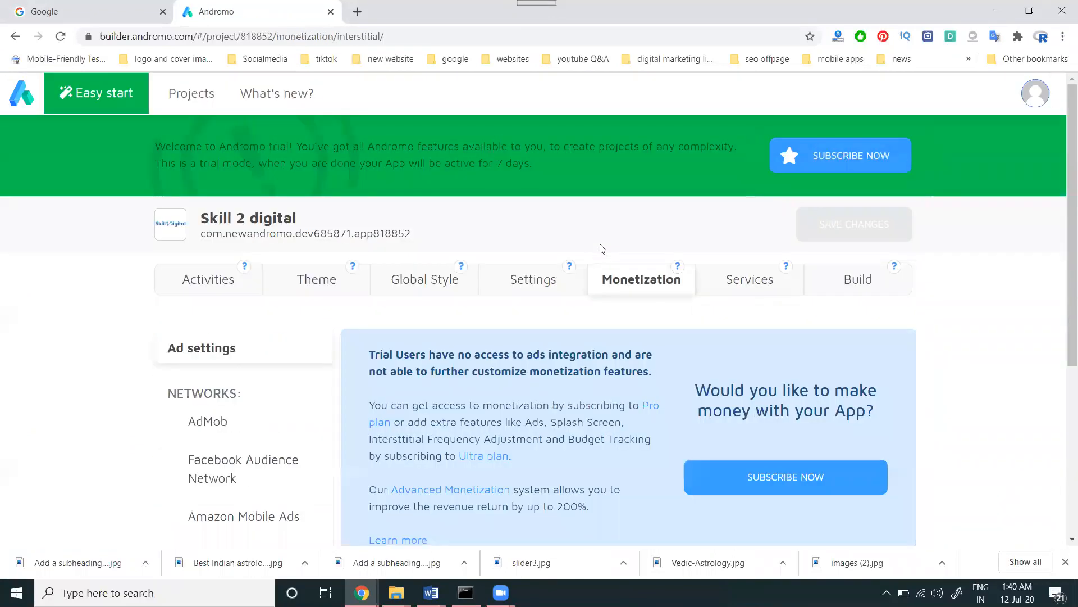